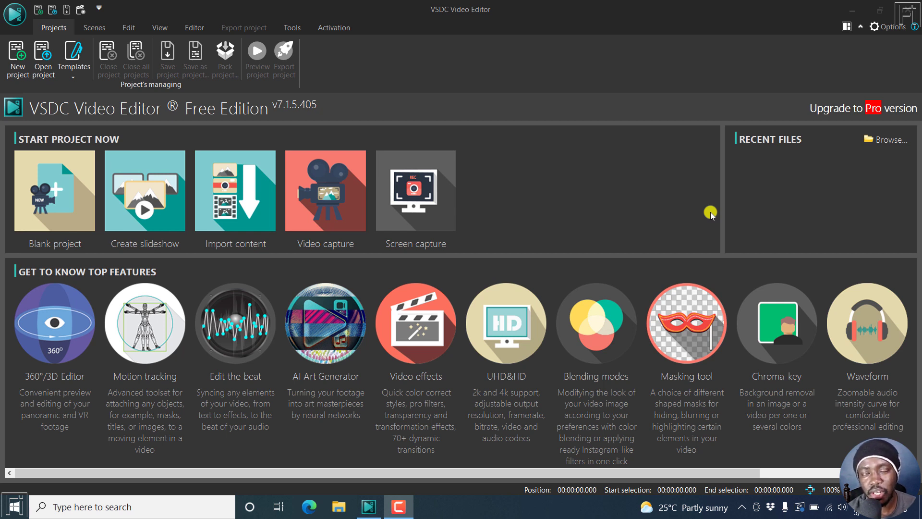
- After viewing the About information, create a blank project at HD 1280x720 and 30 fps
click(914, 26)
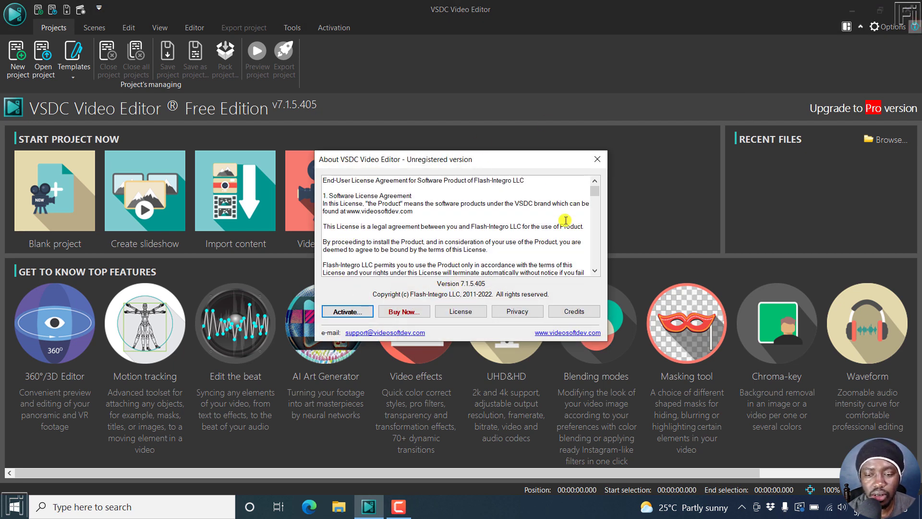
click(598, 159)
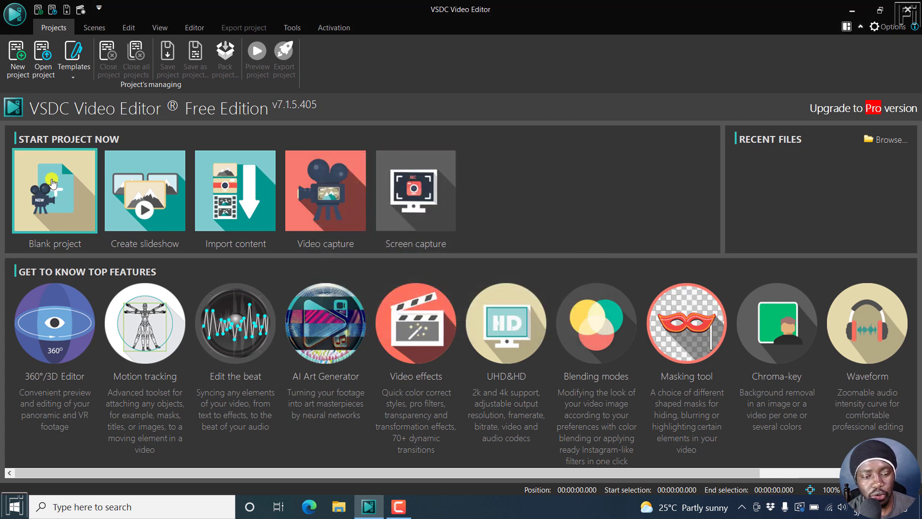
click(52, 183)
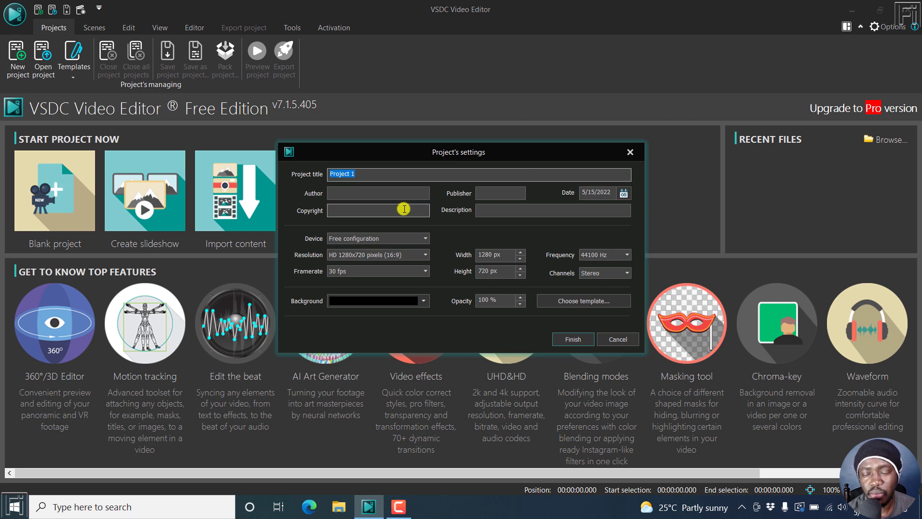
click(370, 254)
click(455, 230)
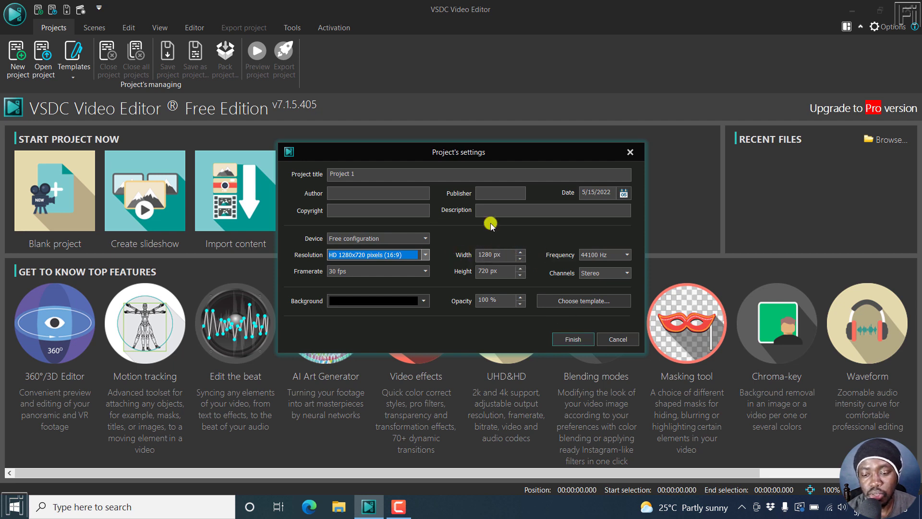
click(567, 339)
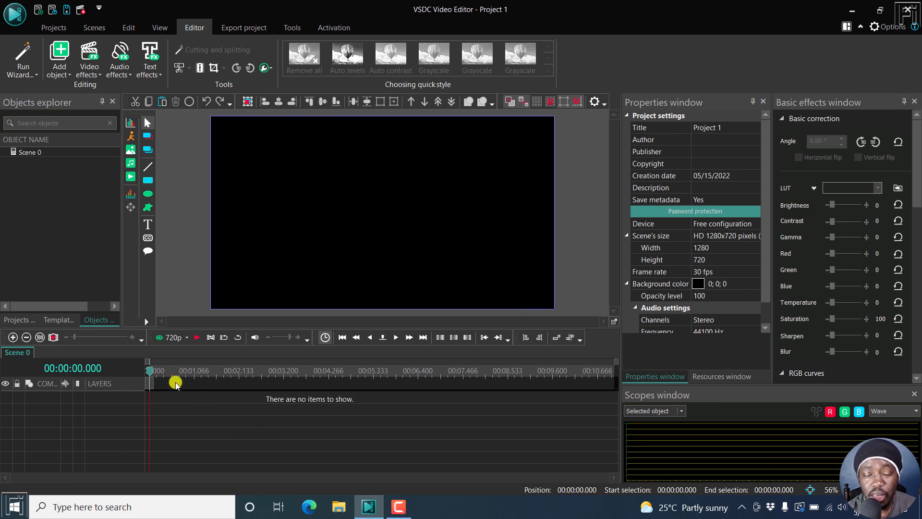
- Add the '[UPDATE] Easily Download YouTube Subtitles as Transcripts' video to the scene on Layer 1
click(61, 75)
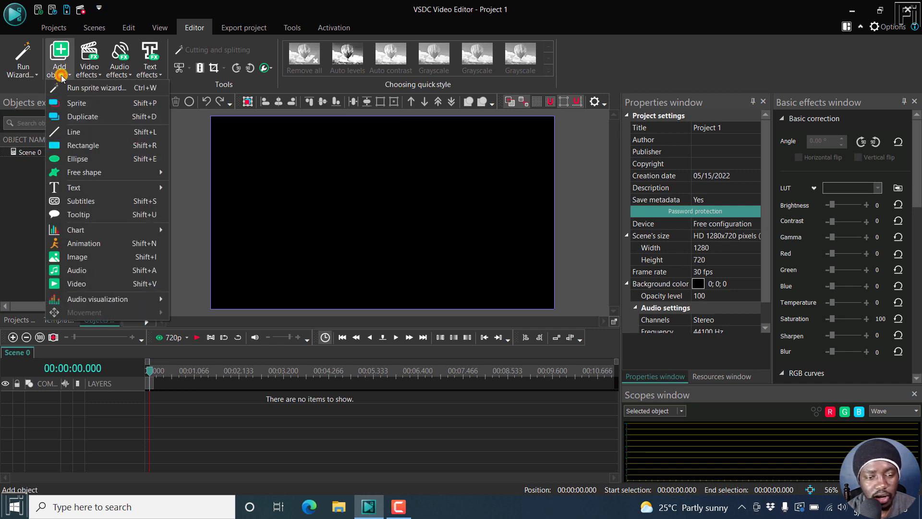
click(80, 283)
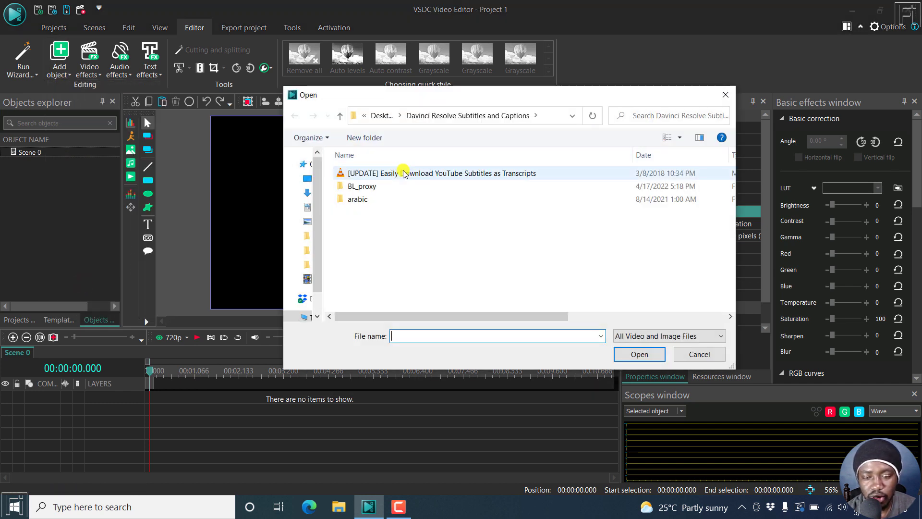
click(403, 173)
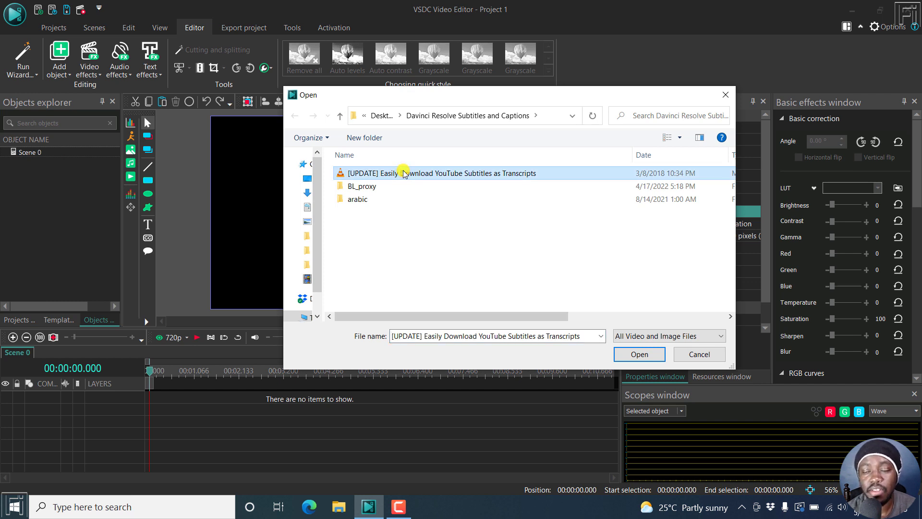
click(639, 353)
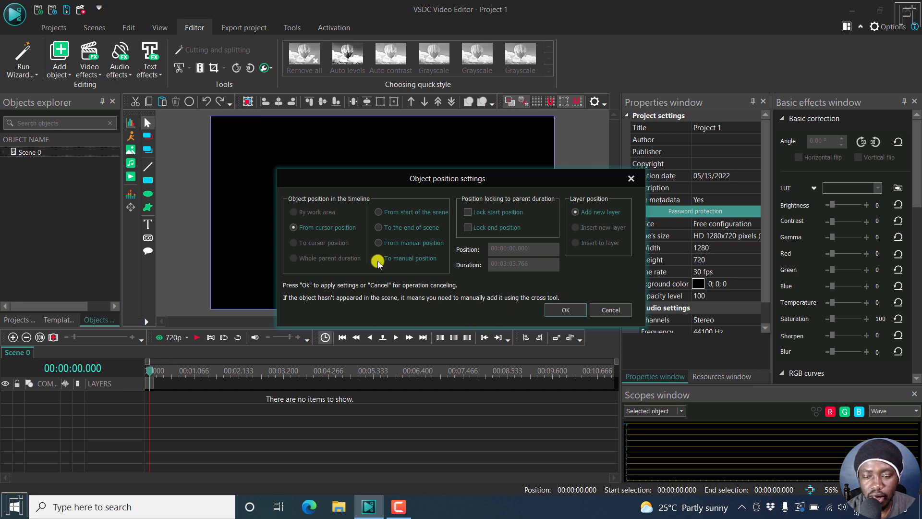
click(564, 310)
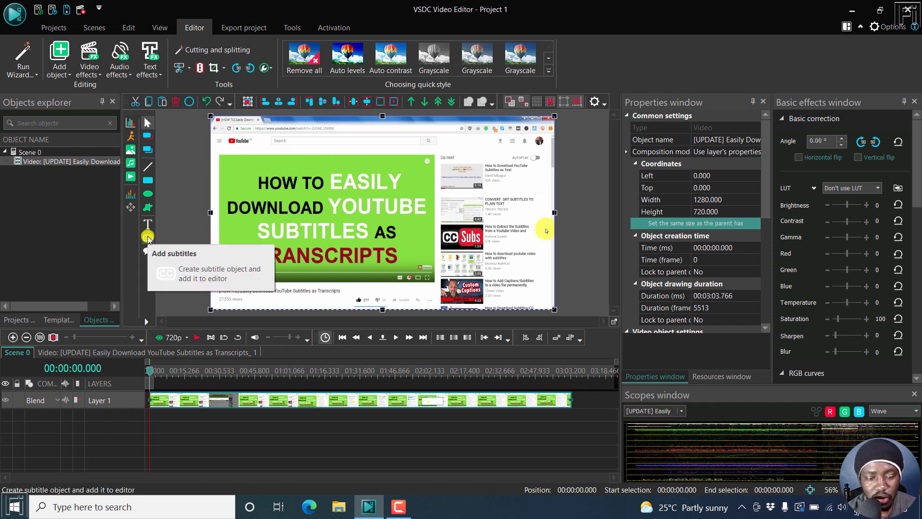
- Import the Easily Download YouTube Subtitles as Transcripts .srt file as a subtitles object with Shift+S
click(61, 67)
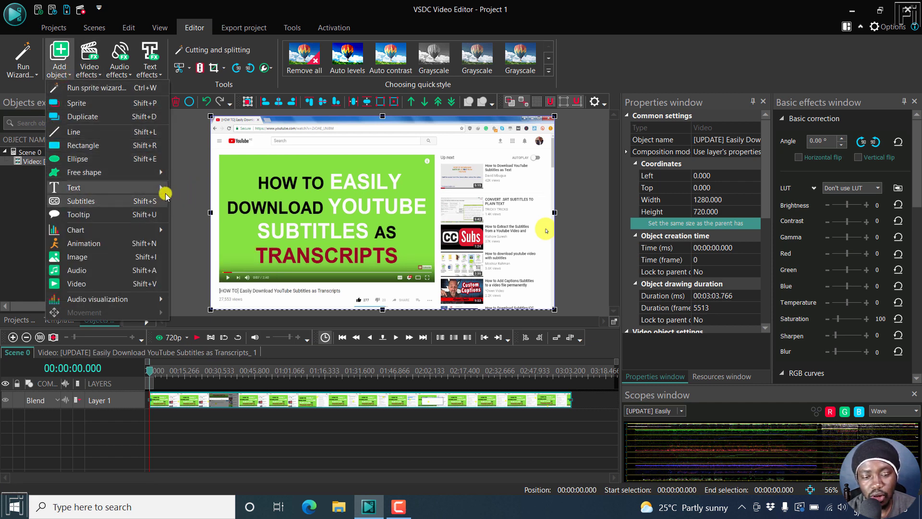
key(shift+s)
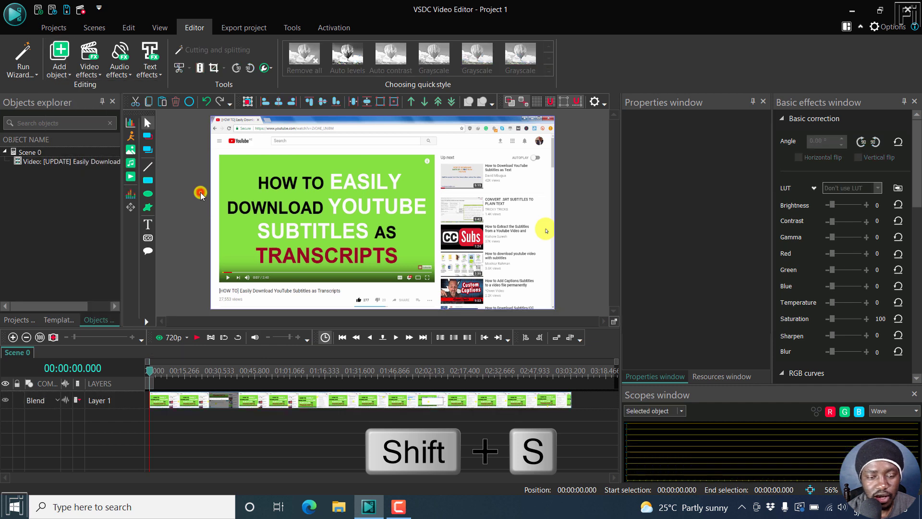
click(148, 237)
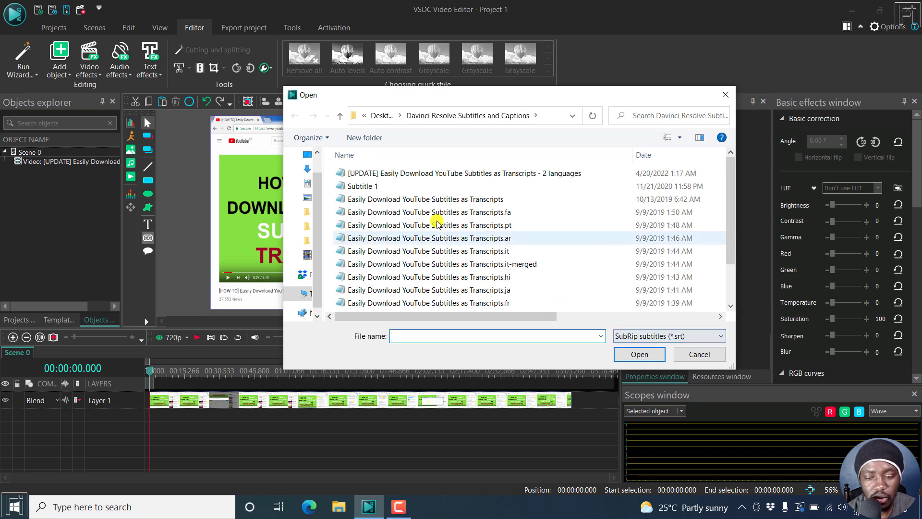
click(424, 198)
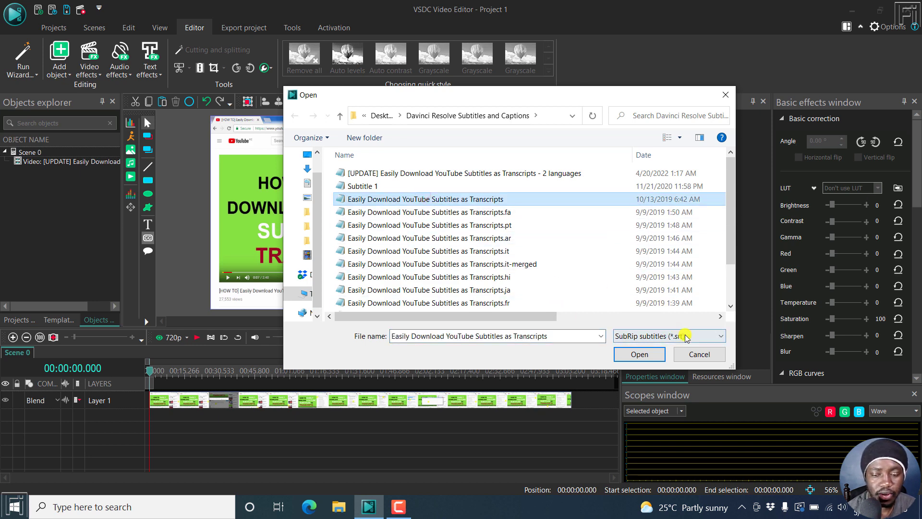
click(632, 355)
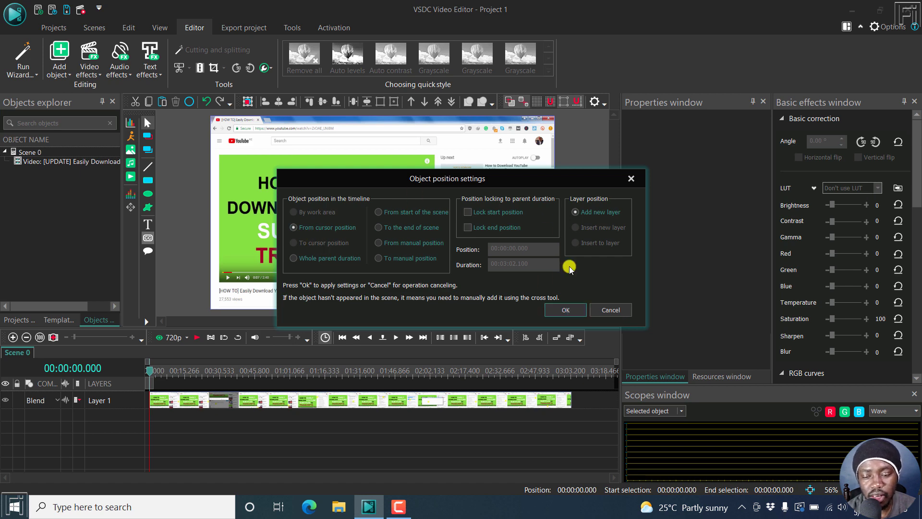
click(570, 309)
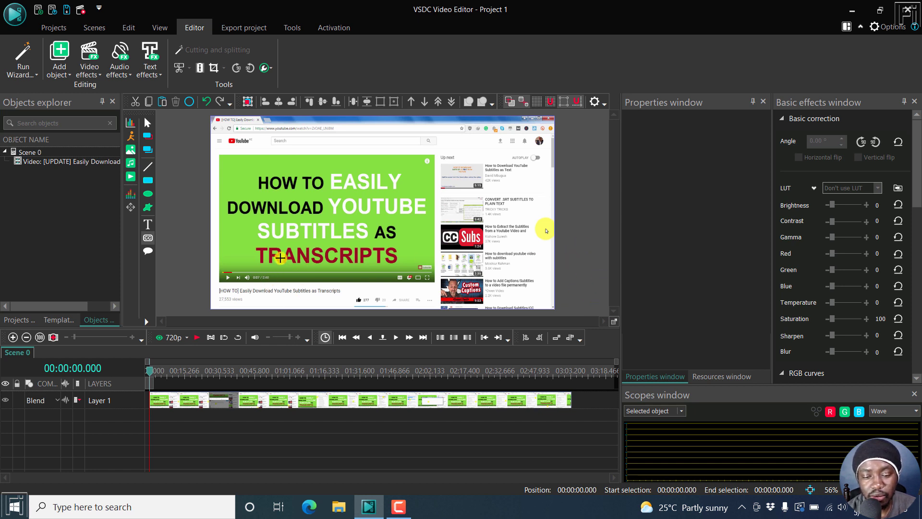
- Place the subtitle box over the video at left 252, top 595, then preview it at about 5.6 s
click(273, 281)
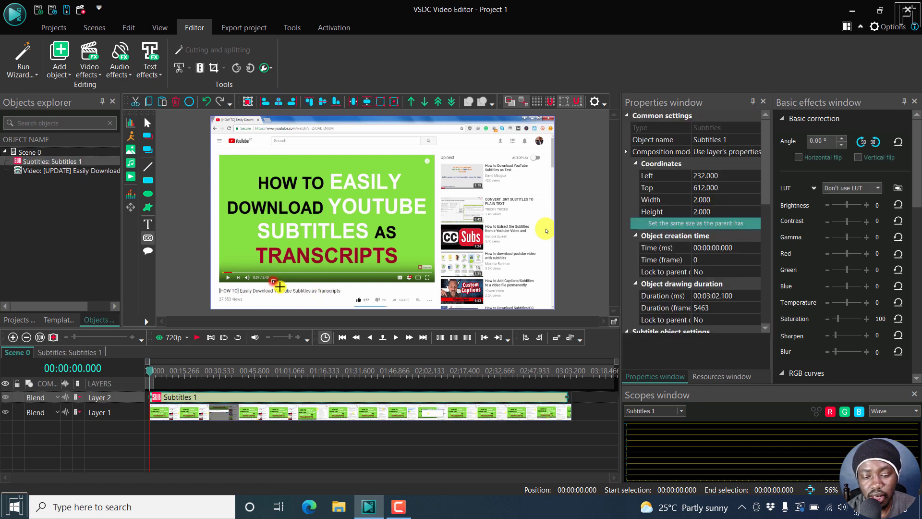
drag(283, 289, 460, 300)
click(388, 276)
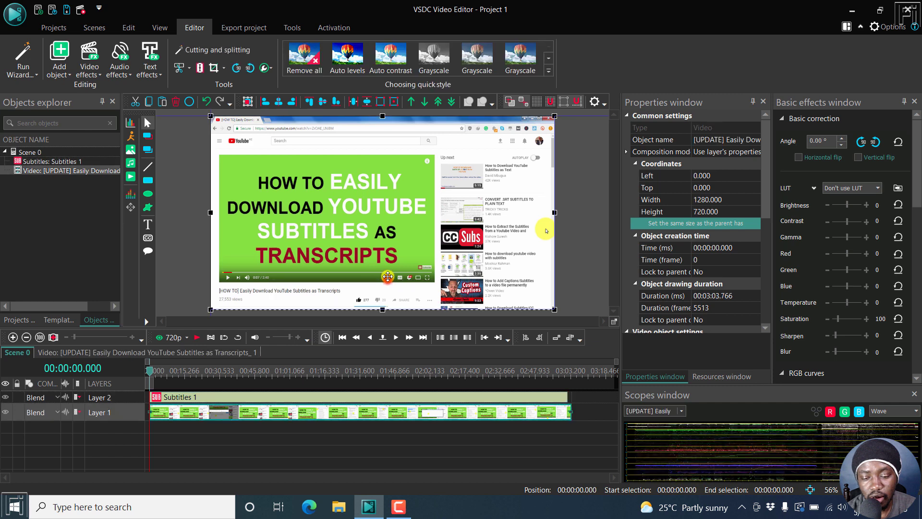
click(384, 283)
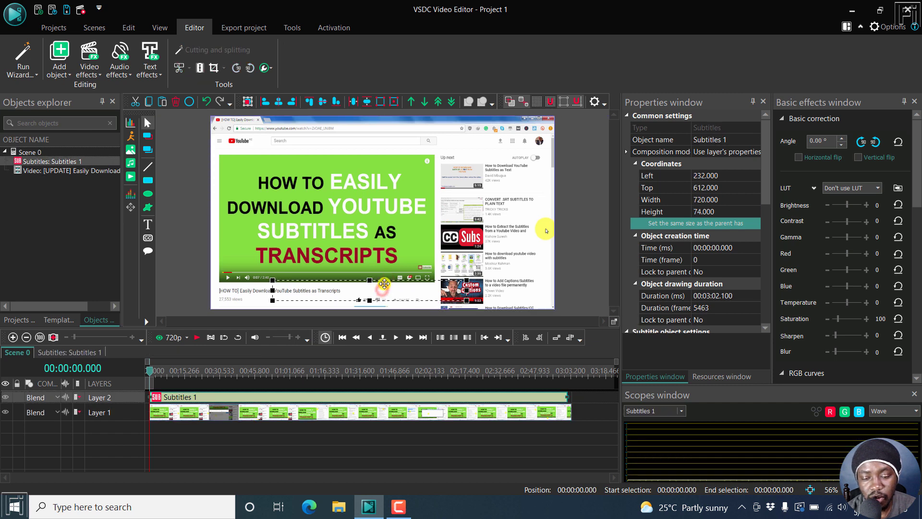
drag(385, 283, 387, 286)
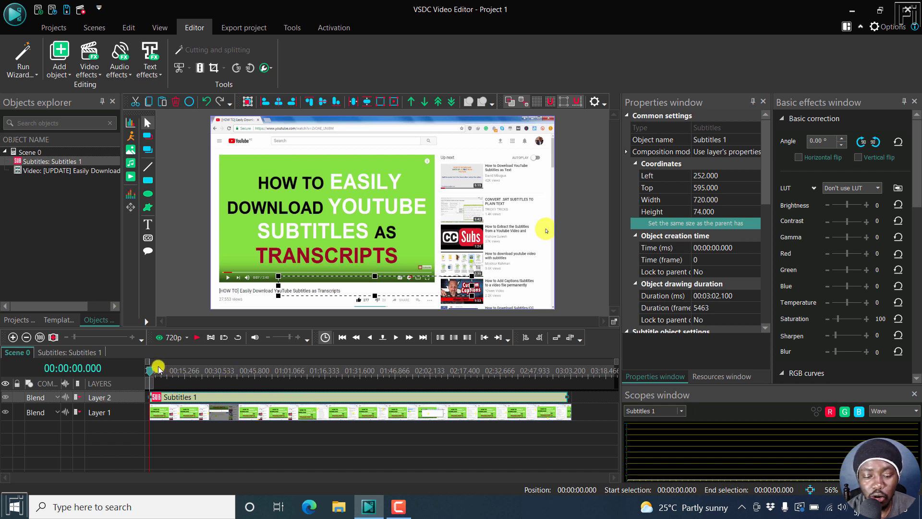
mouse_move(154, 369)
mouse_down()
mouse_move(163, 374)
mouse_move(145, 377)
mouse_up()
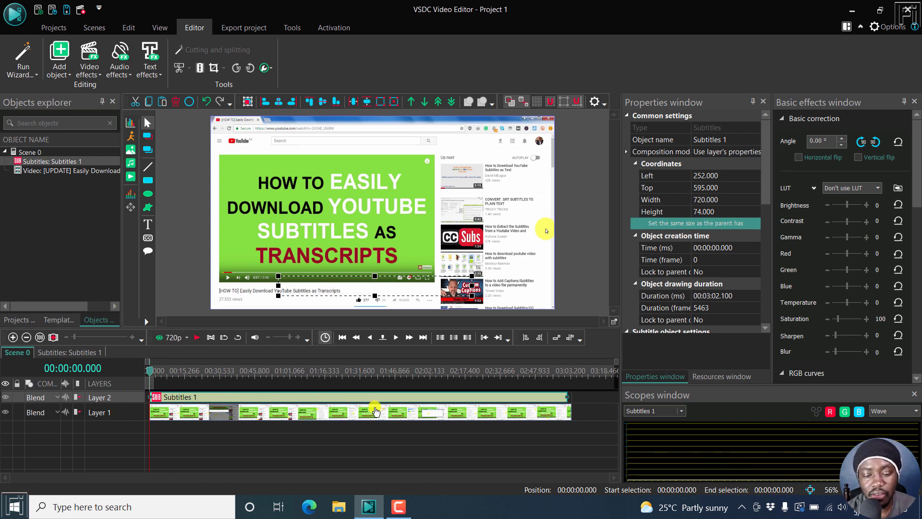
- Add markers for each subtitle line from the Subtitle object settings in Properties
click(764, 162)
drag(764, 162, 773, 210)
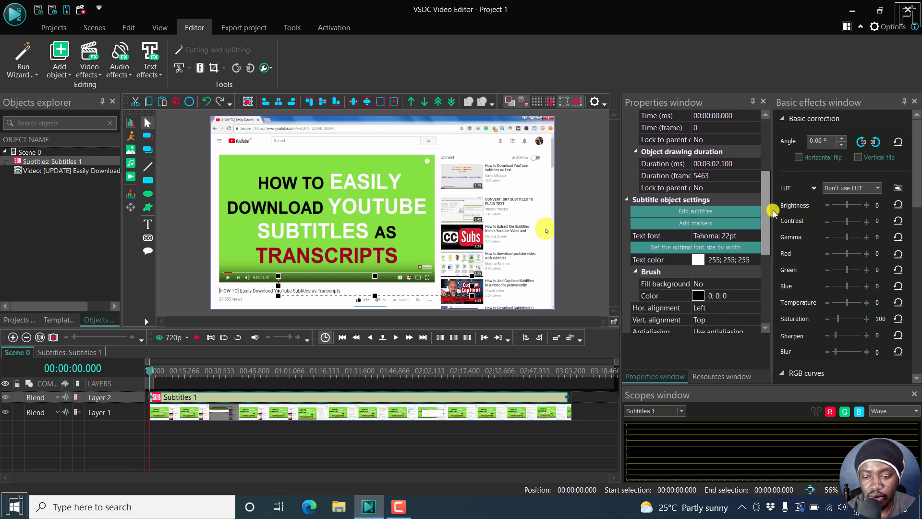
click(699, 224)
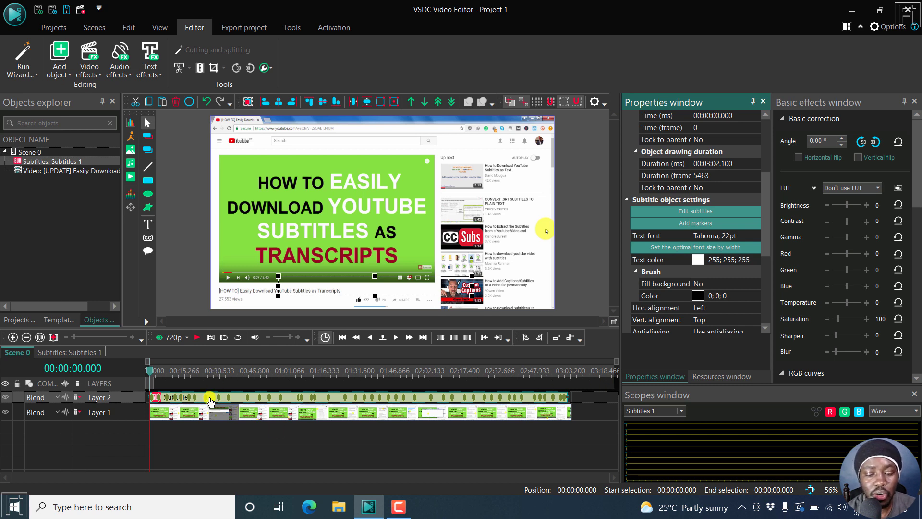
- Scrub from 27.566 s to preview later subtitles and select the subtitle clip on Layer 2
click(213, 372)
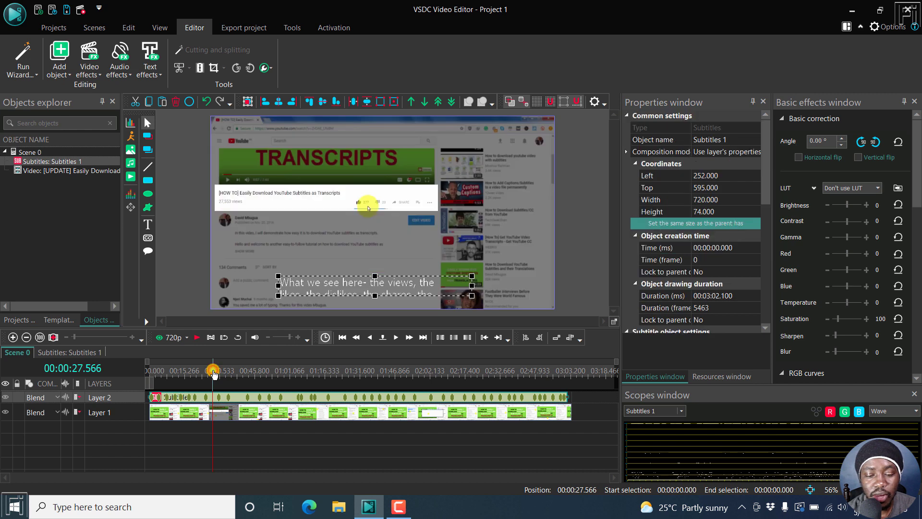
drag(212, 372, 229, 373)
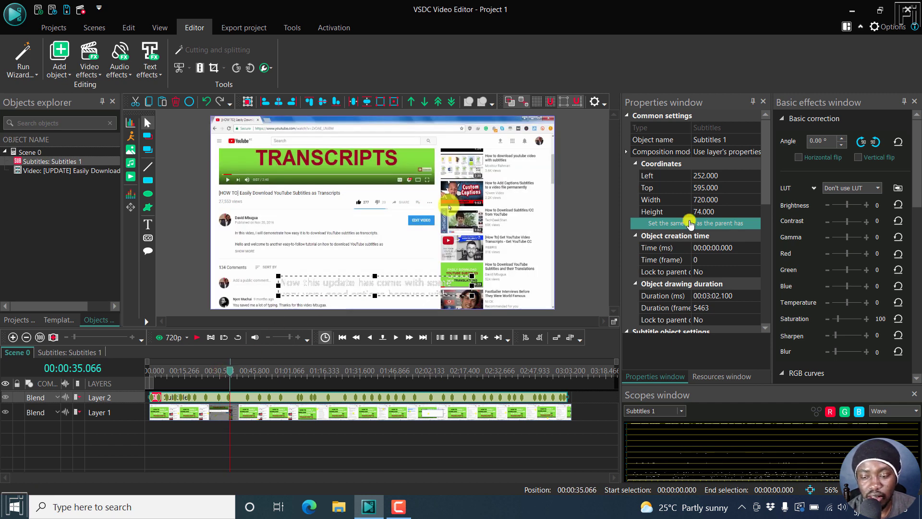
click(770, 192)
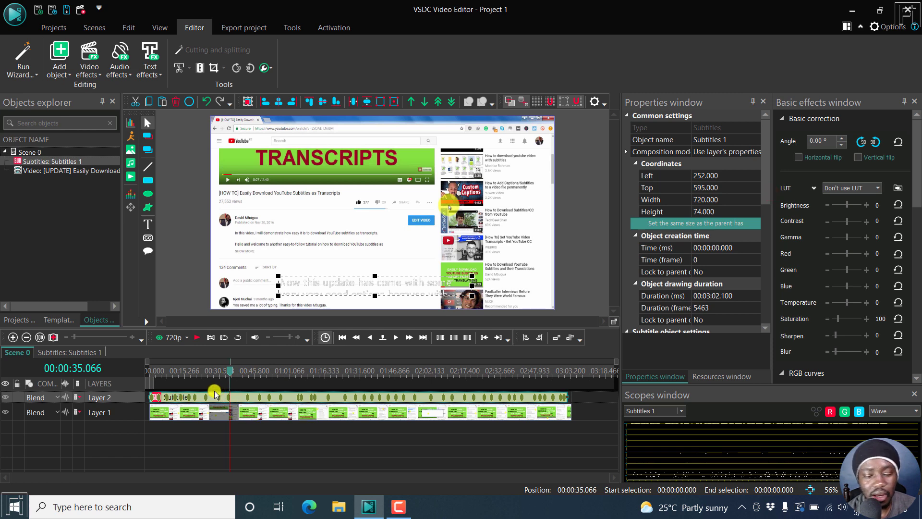
click(240, 397)
- In the Subtitles 1 timeline, rescale the view and scrub from the start to 6 s, then close the tab
double_click(240, 398)
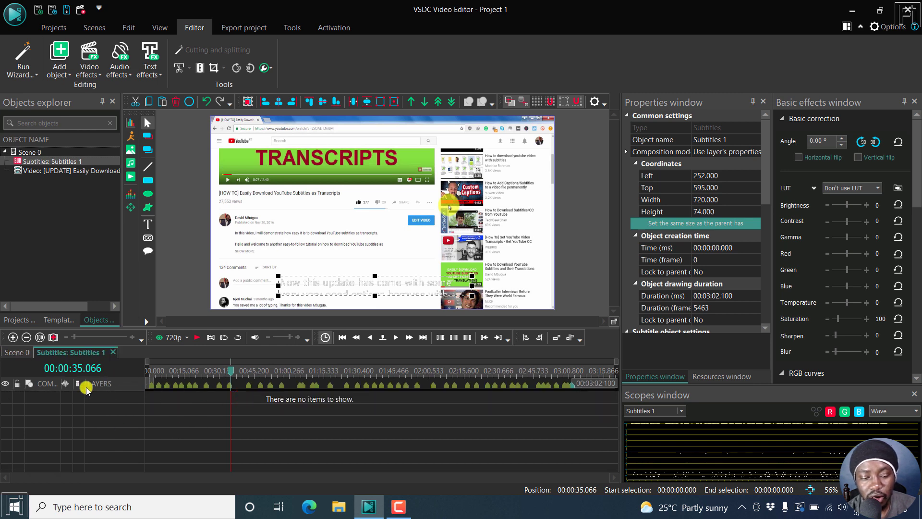
click(232, 370)
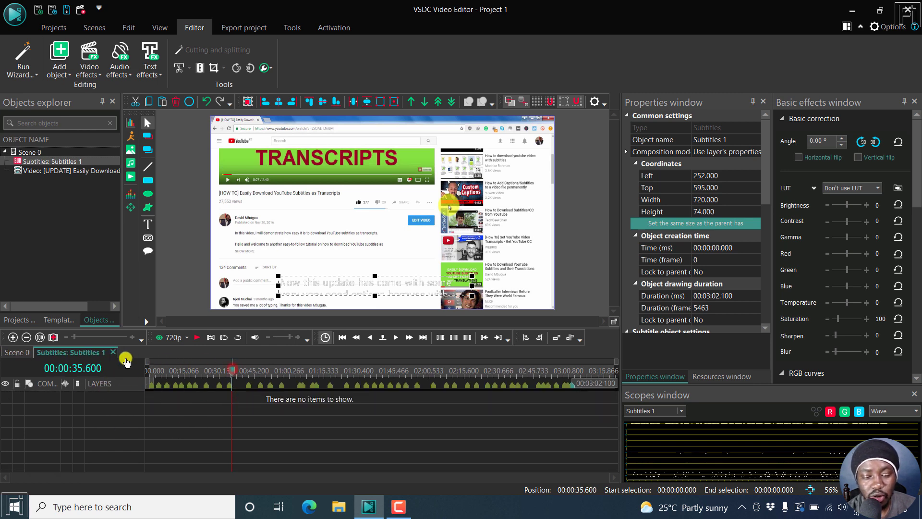
key(Home)
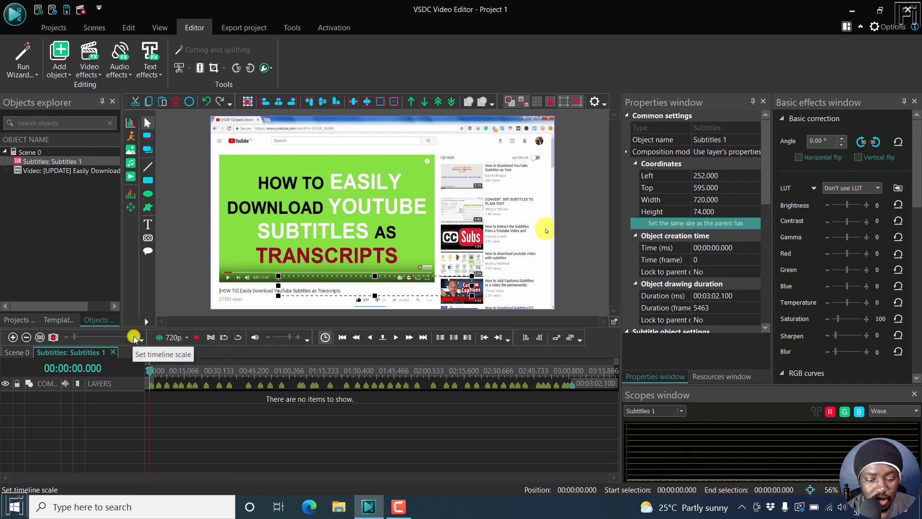
drag(134, 338, 111, 338)
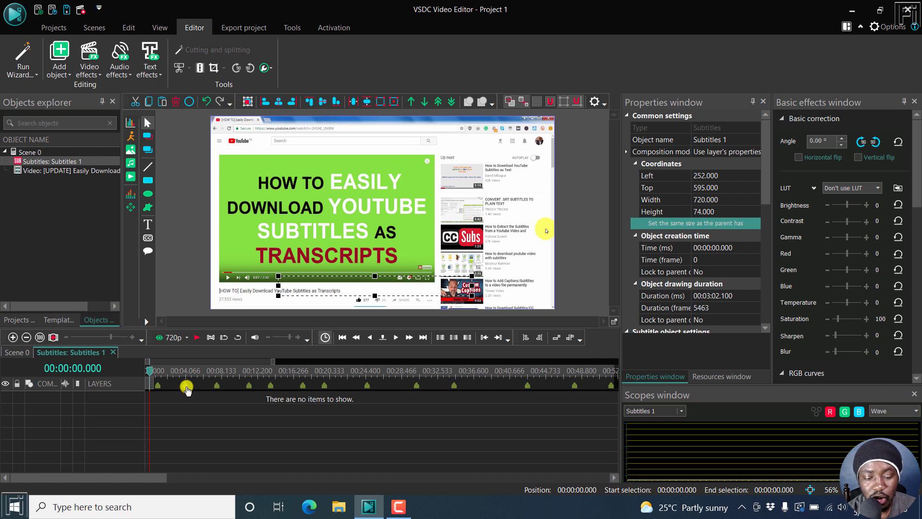
drag(187, 388, 204, 391)
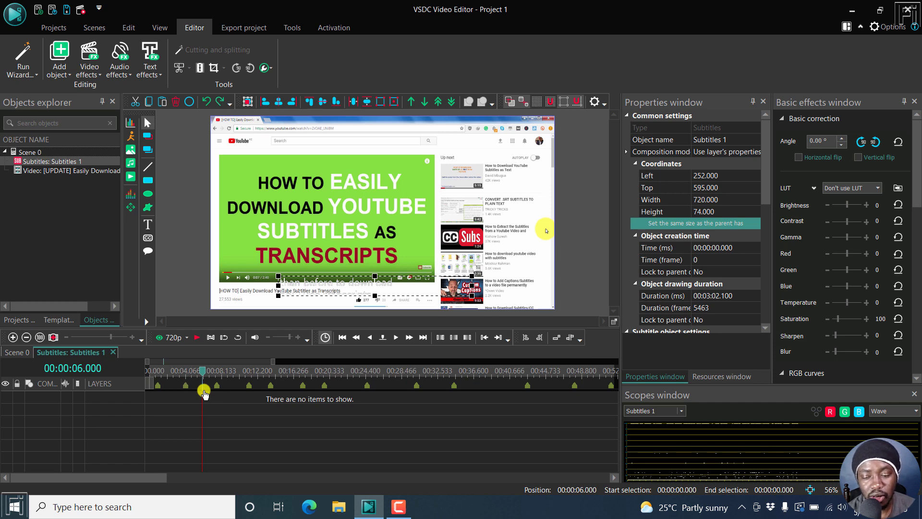
click(113, 353)
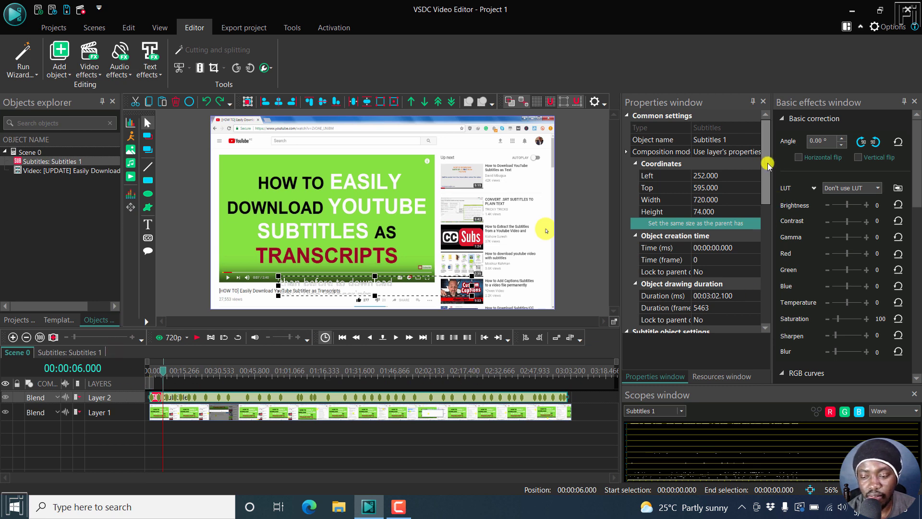
drag(767, 164, 766, 233)
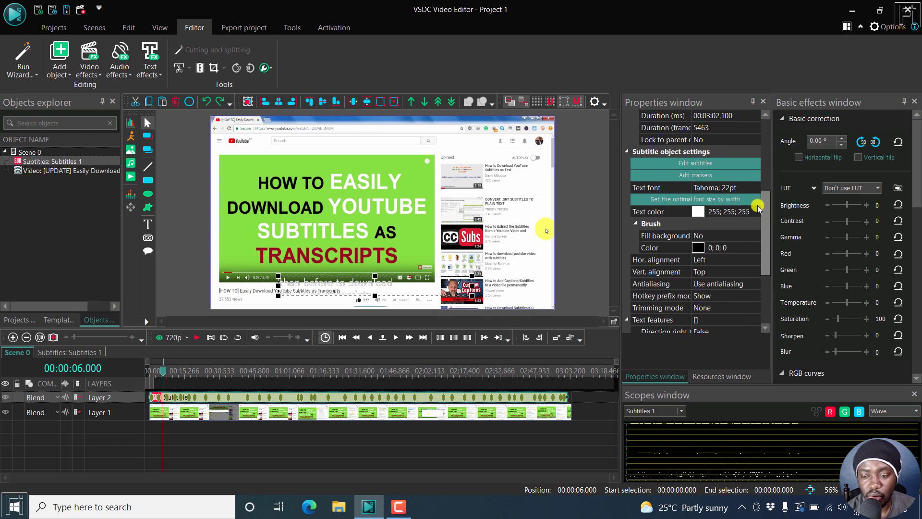
click(696, 163)
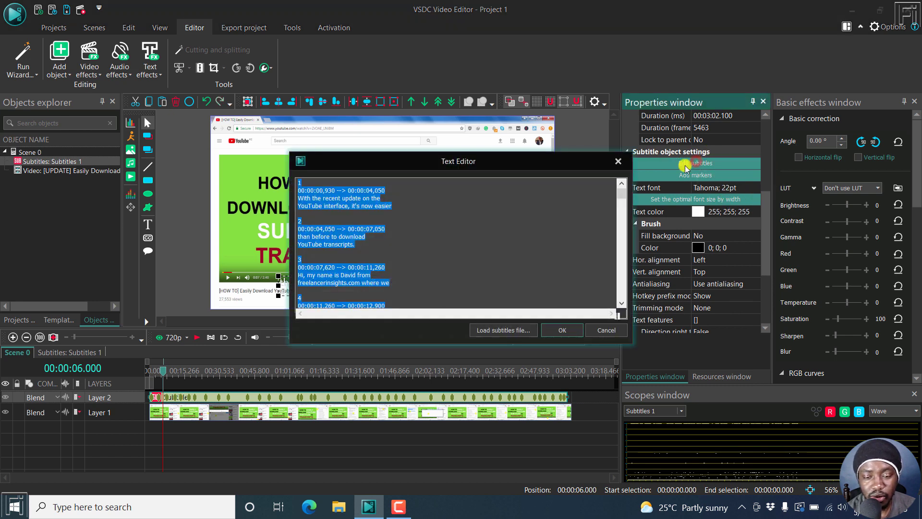
click(314, 199)
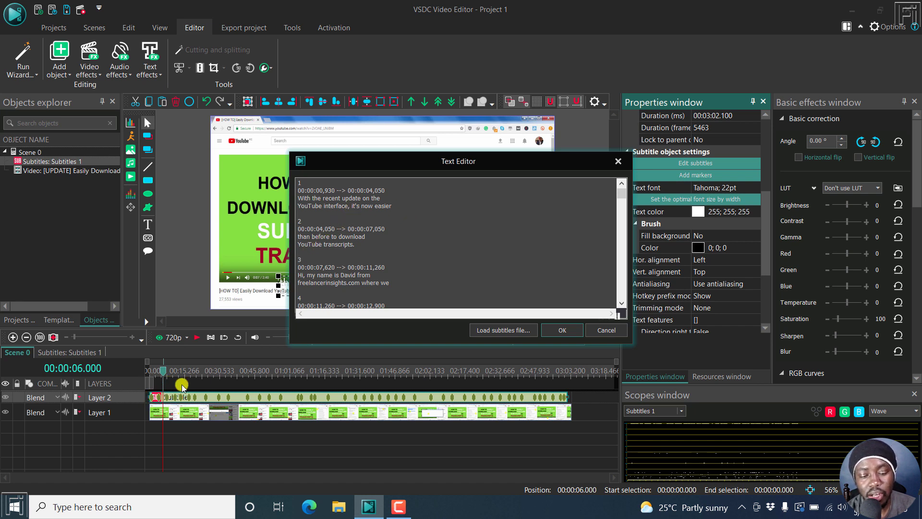
click(567, 330)
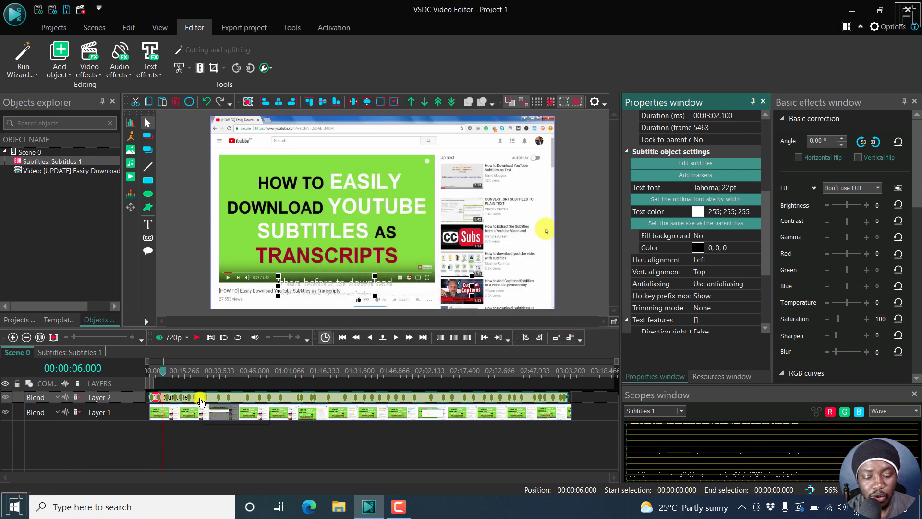
- Reopen the Subtitles: Subtitles 1 timeline tab from the clip on Layer 2
double_click(201, 401)
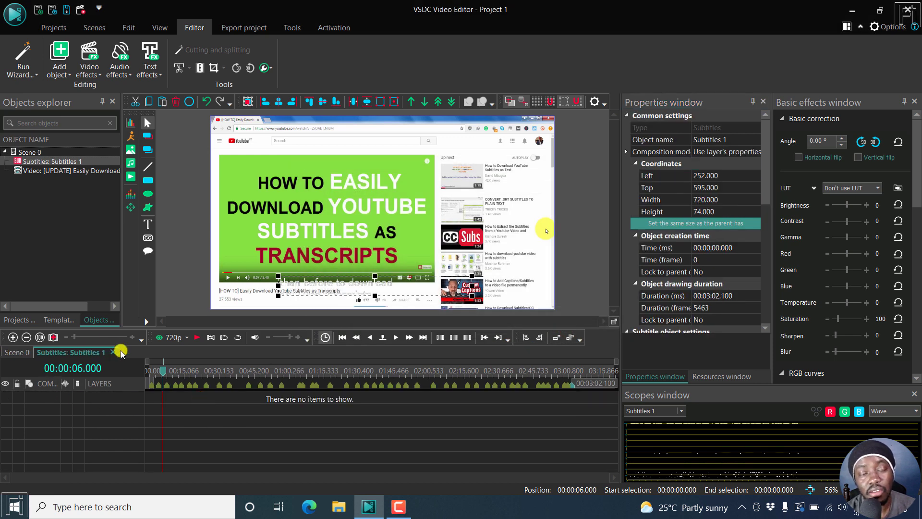